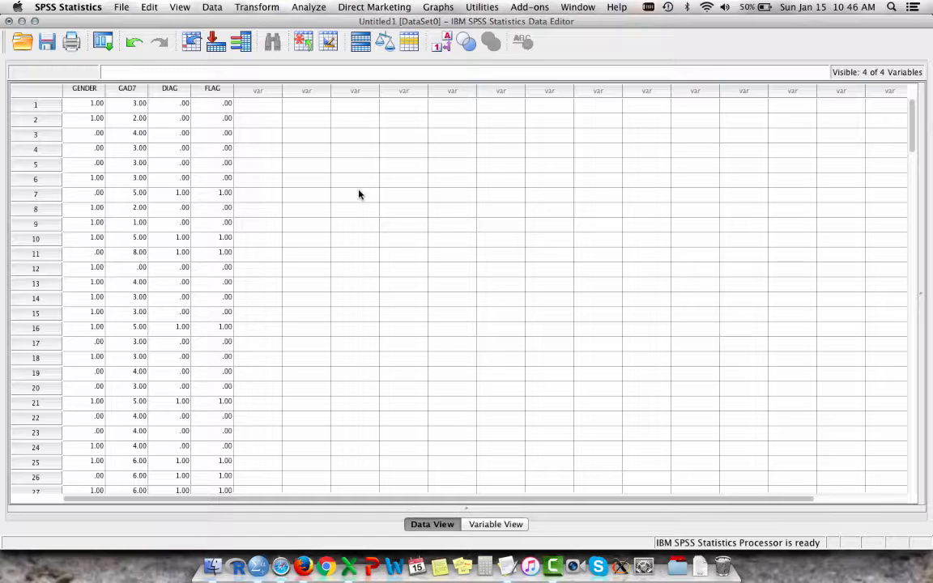
Step: Run a crosstabulation with GENDER in the rows and FLAG in the columns, and examine the resulting table
click(310, 8)
mouse_move(380, 34)
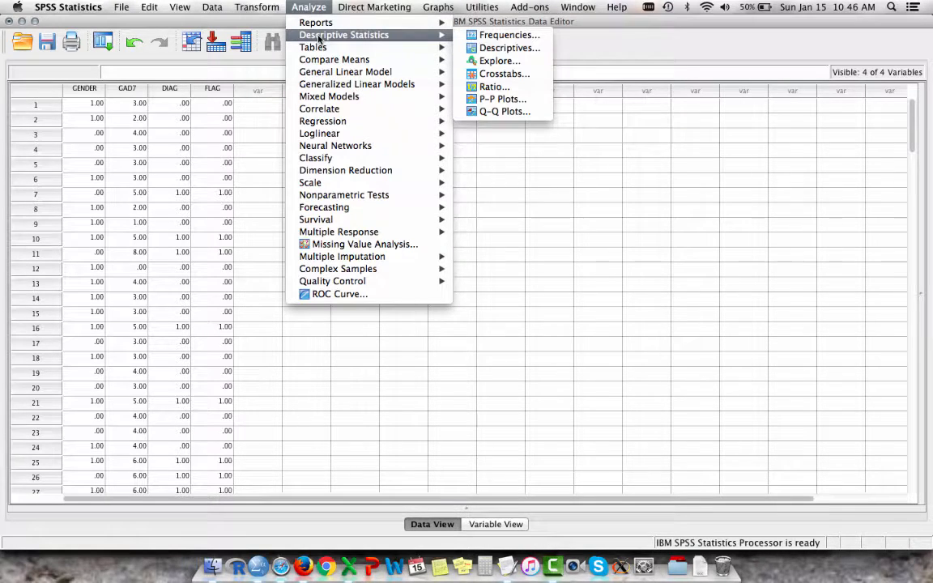
click(533, 75)
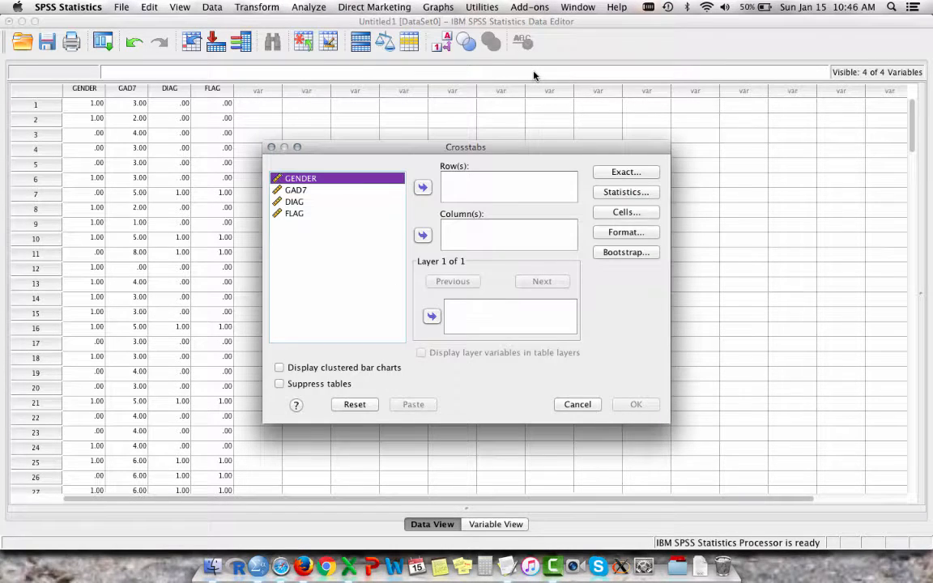
click(421, 187)
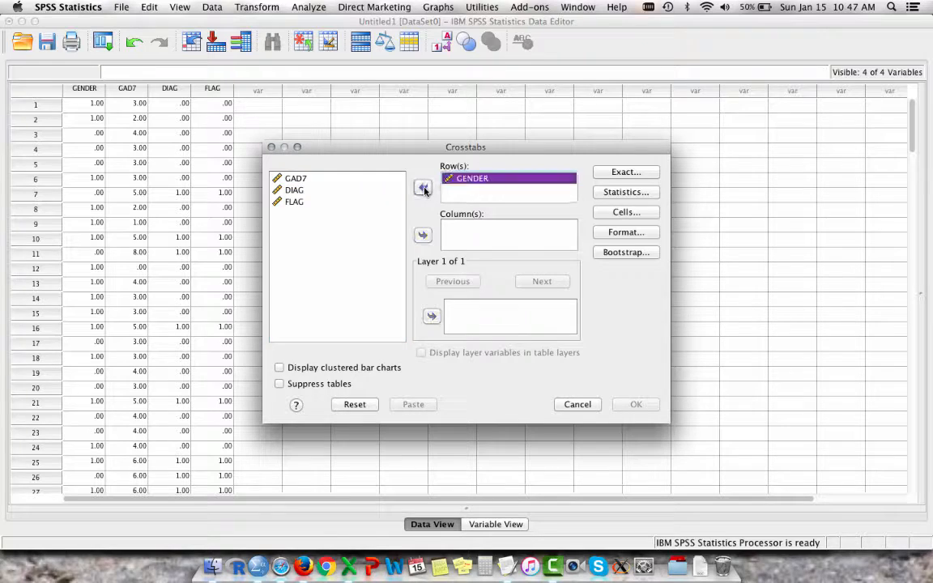
click(293, 204)
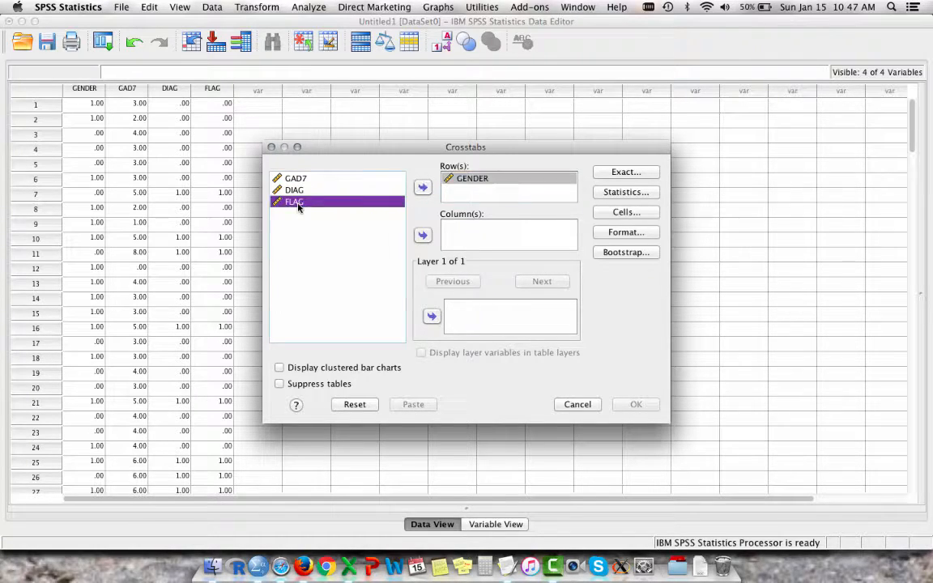
click(429, 236)
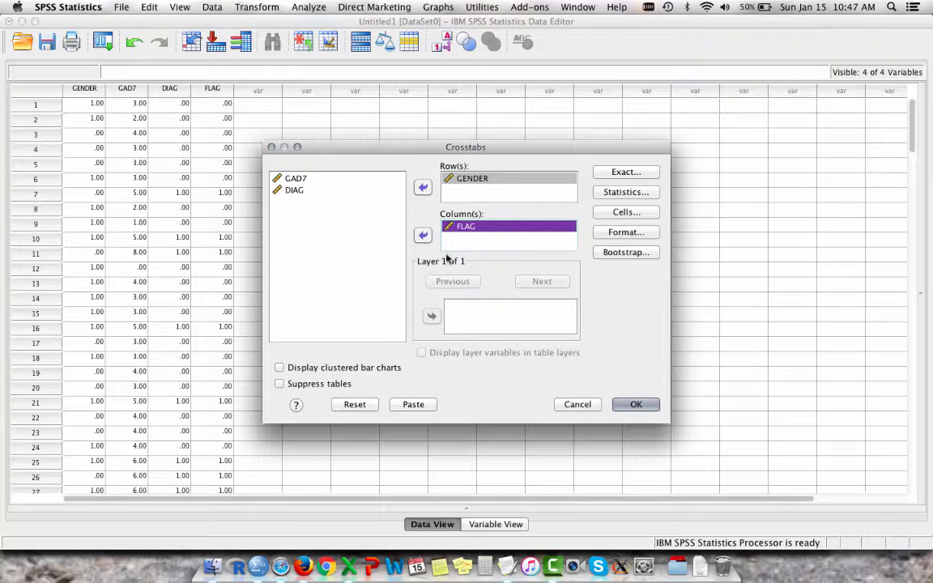
click(646, 408)
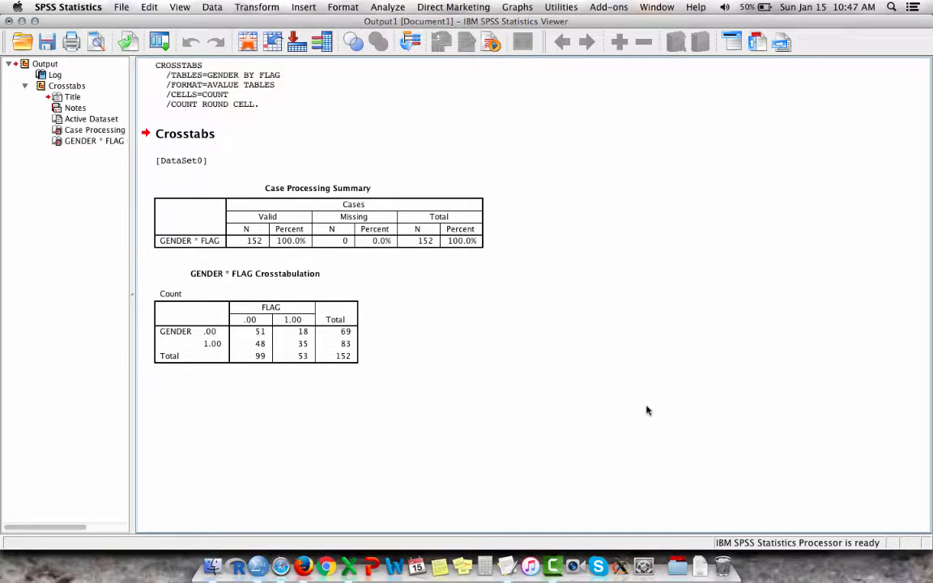
click(296, 271)
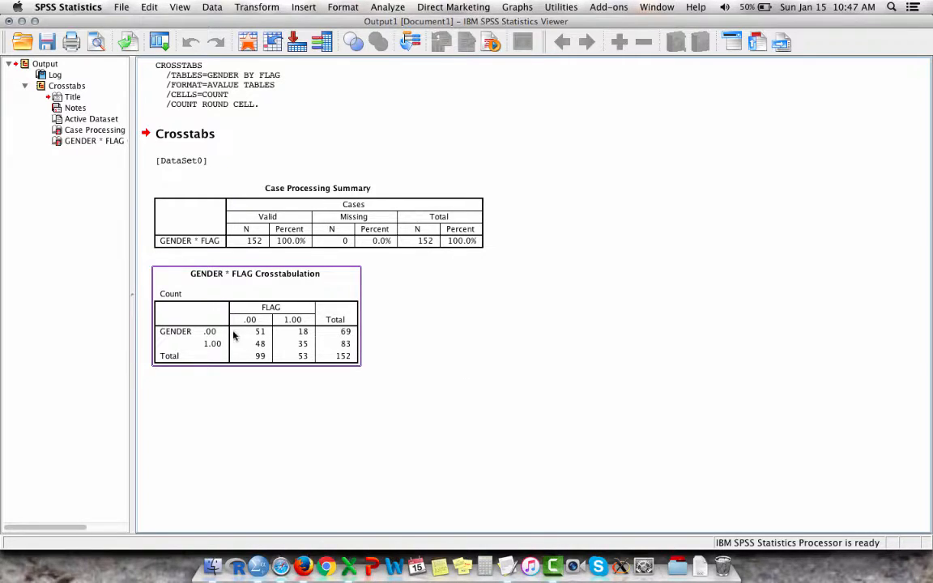
click(364, 357)
click(313, 314)
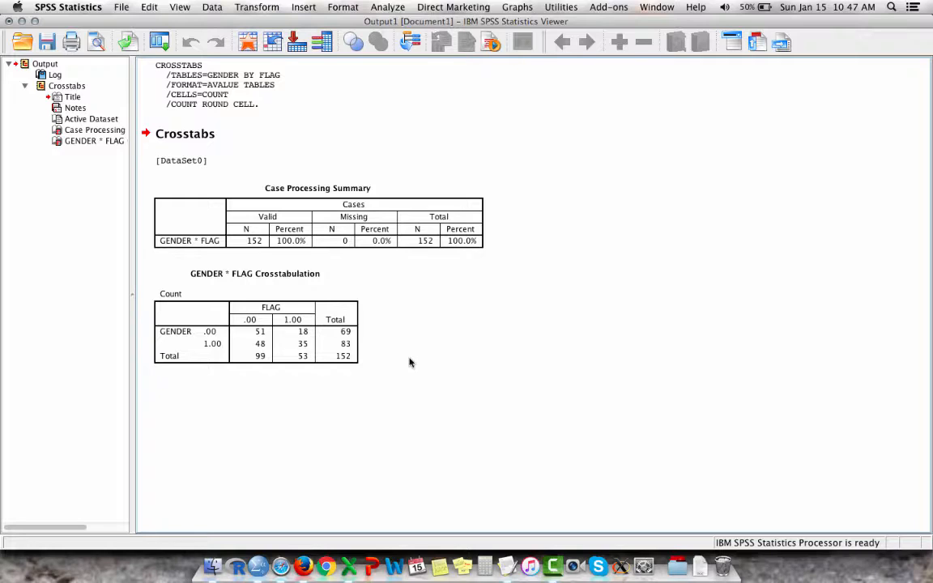
Step: Return to the dataset's variable definitions and add the value label "male" for value 0 of GENDER
click(657, 7)
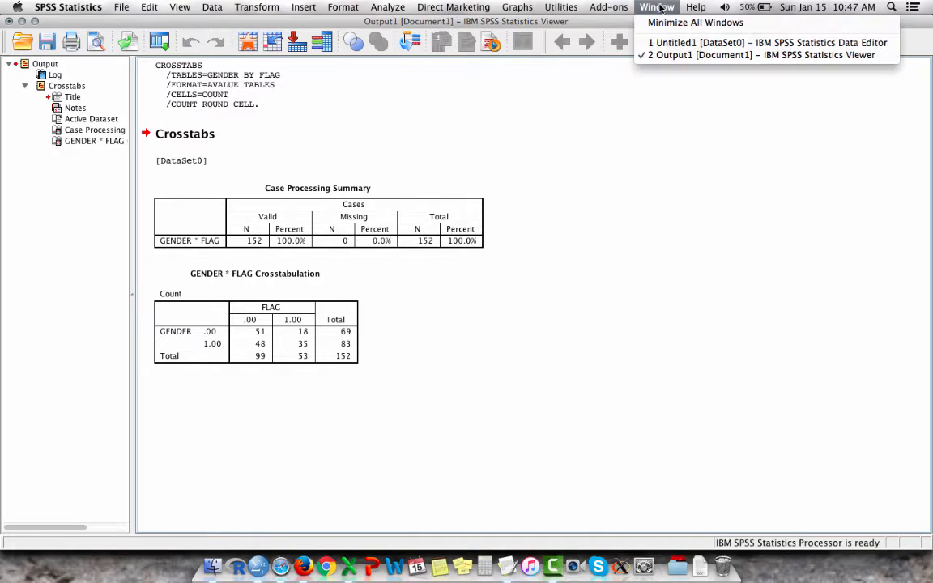
click(663, 44)
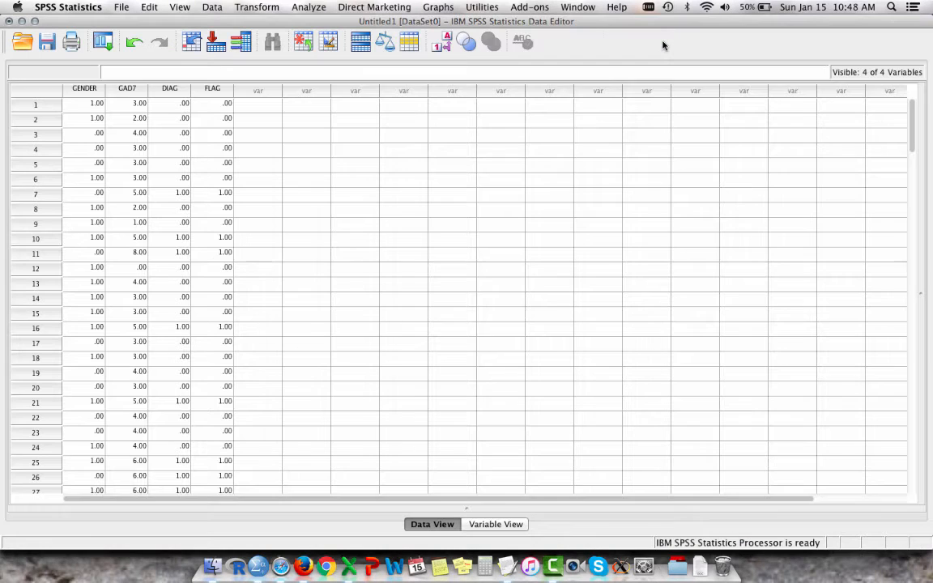
click(493, 524)
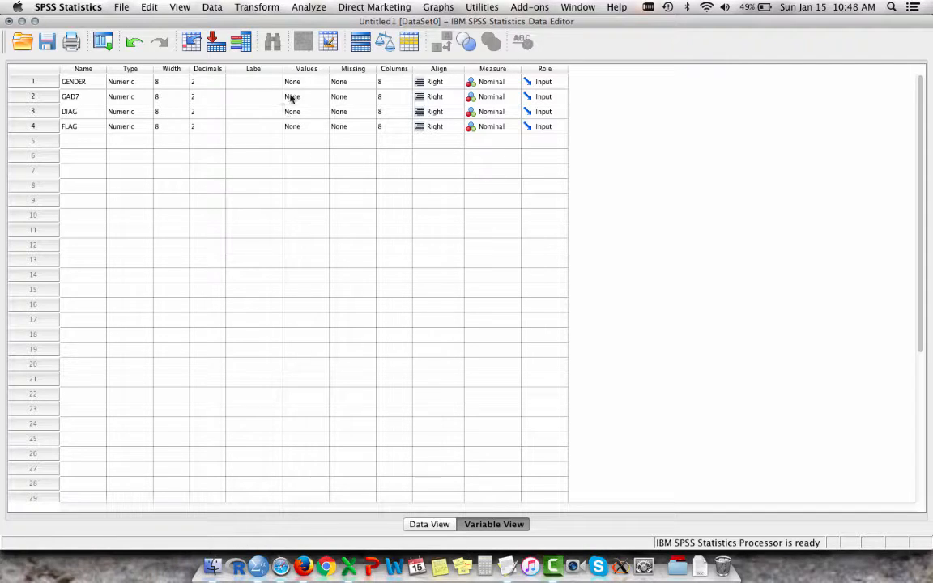
click(319, 82)
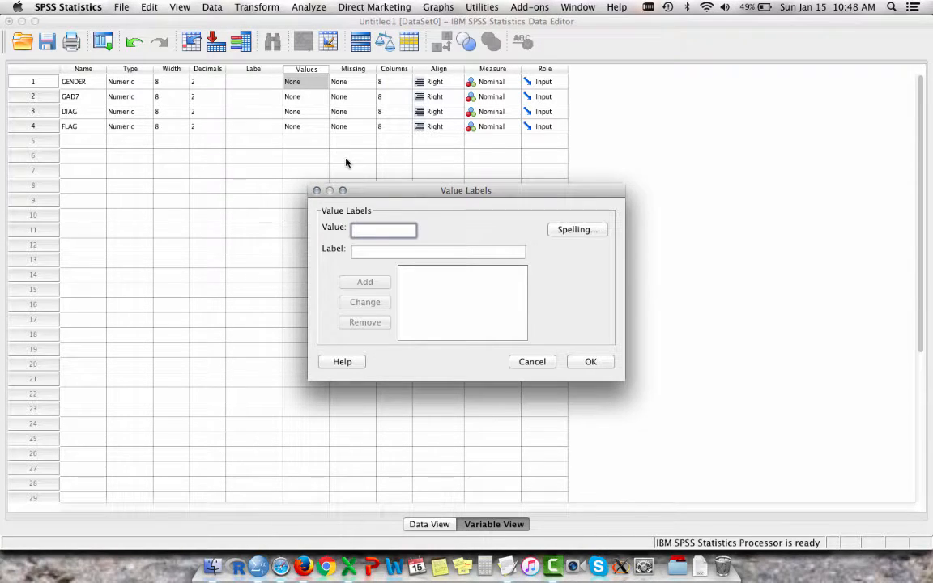
text(0)
click(363, 252)
text(male)
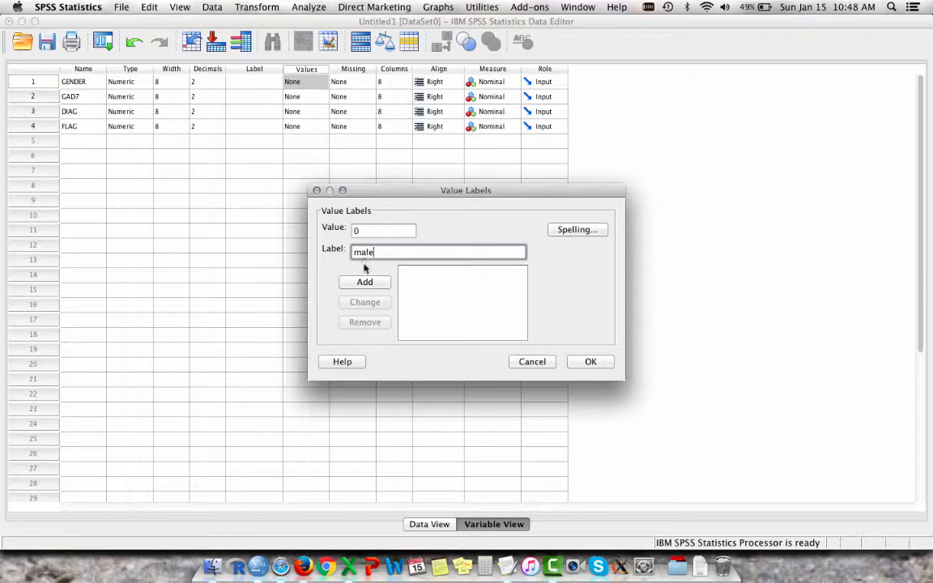
click(362, 285)
Step: Add the value label "female" for value 1 of GENDER and accept the labels
text(1)
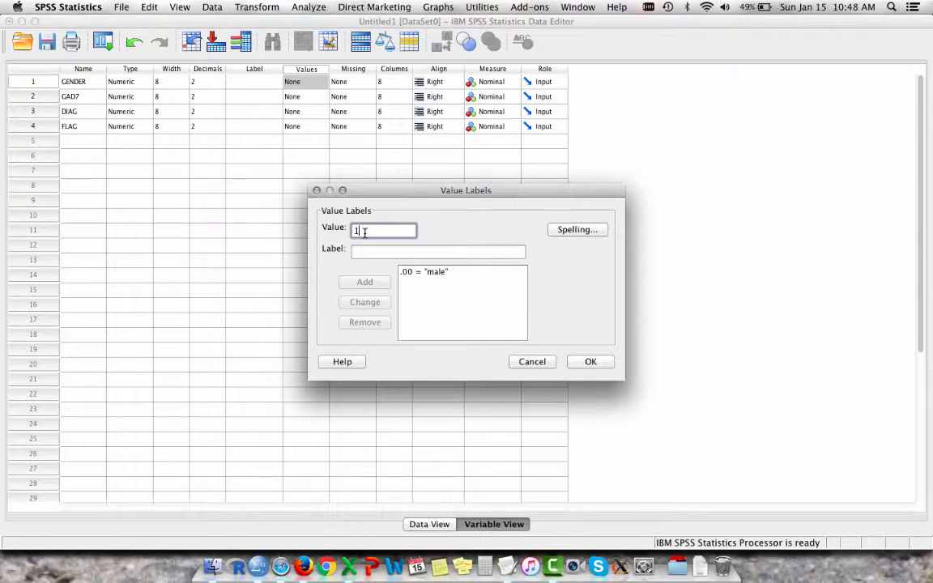
click(363, 249)
text(female)
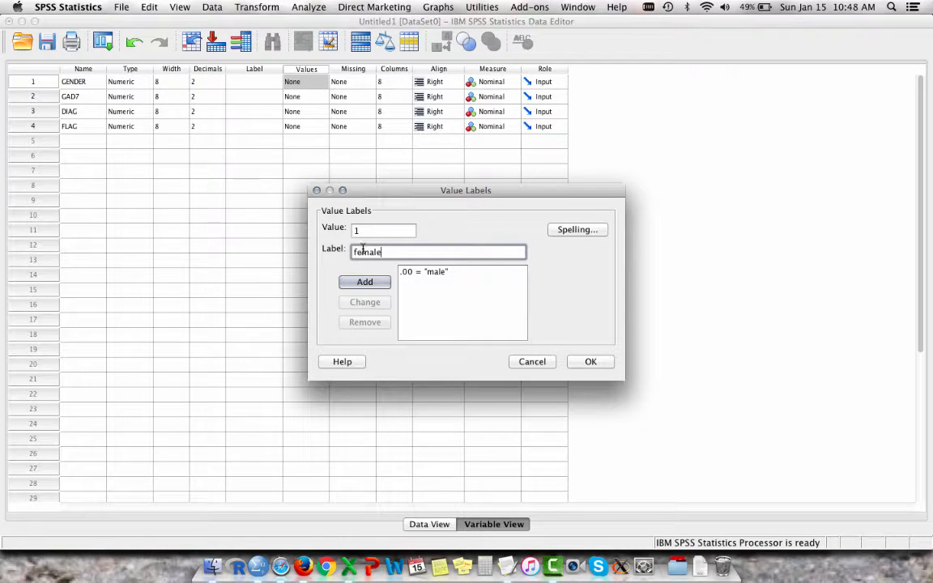
click(354, 284)
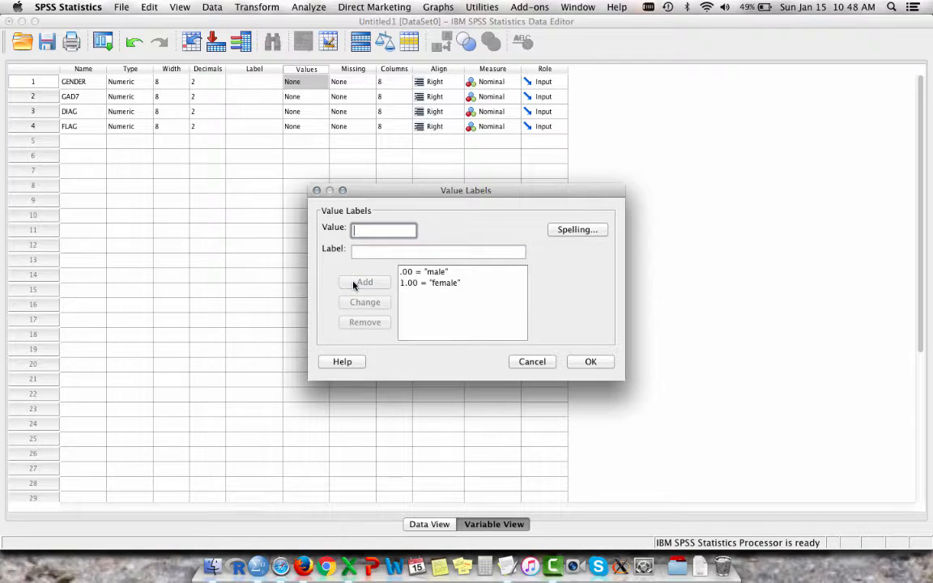
click(594, 363)
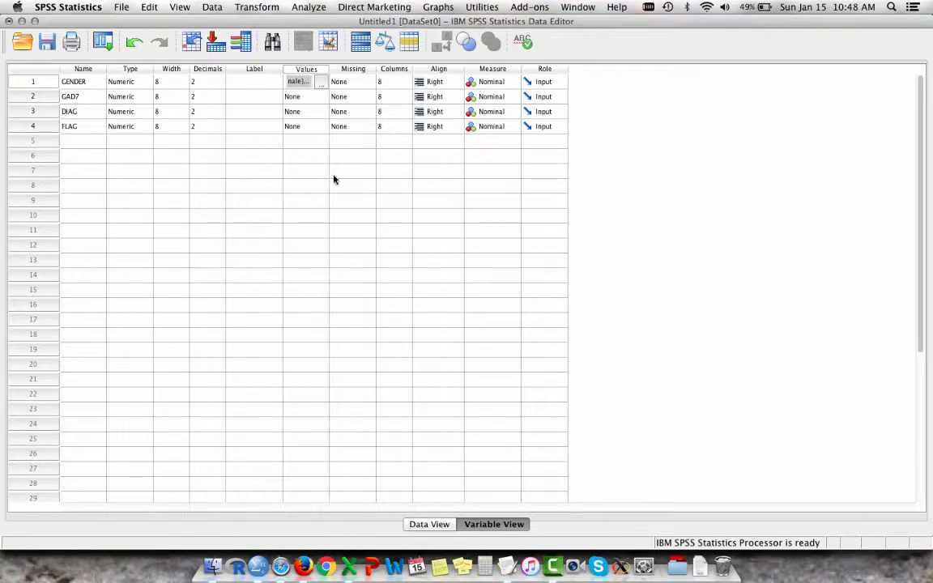
Step: Add the value label "not anxious" for value 0 of the FLAG variable
click(293, 126)
click(321, 128)
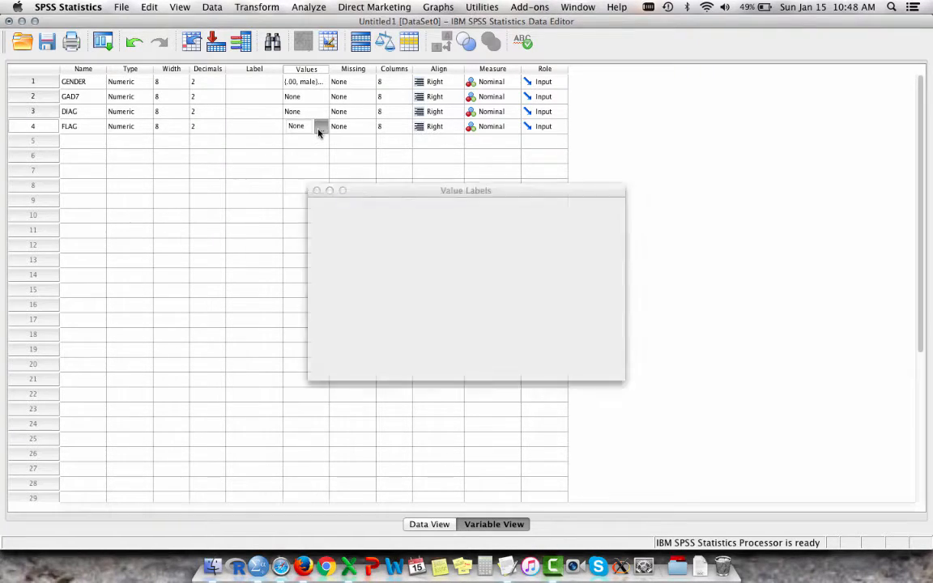
text(0)
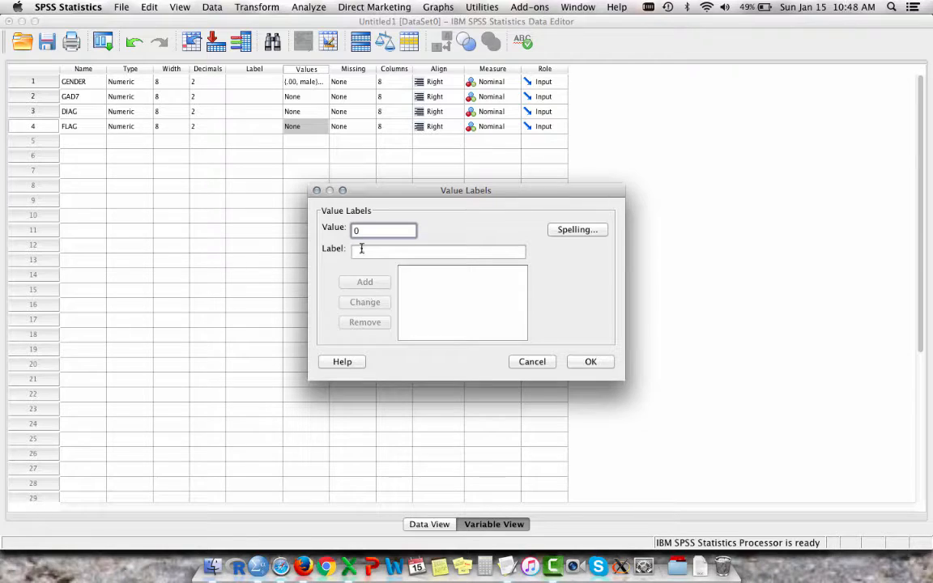
click(361, 250)
text(not anxious)
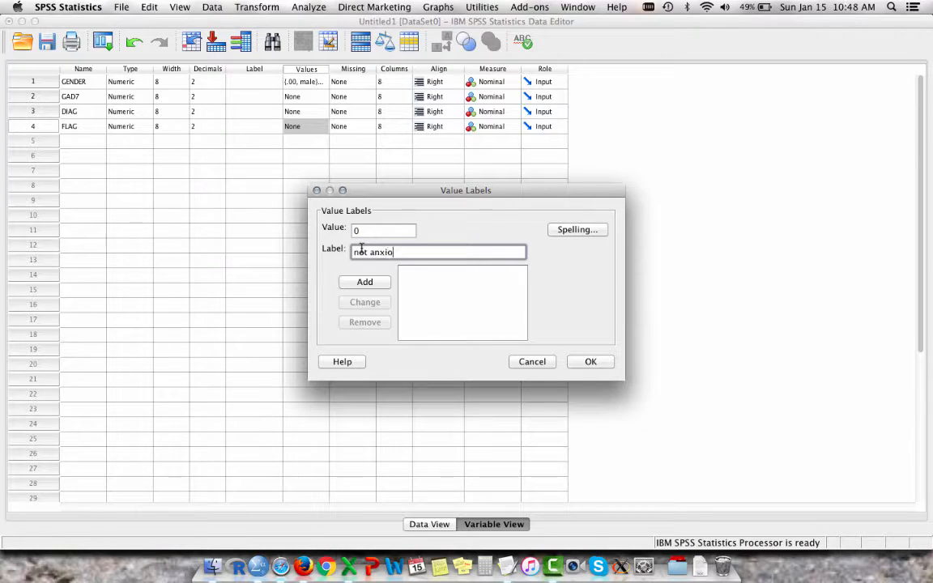
click(370, 286)
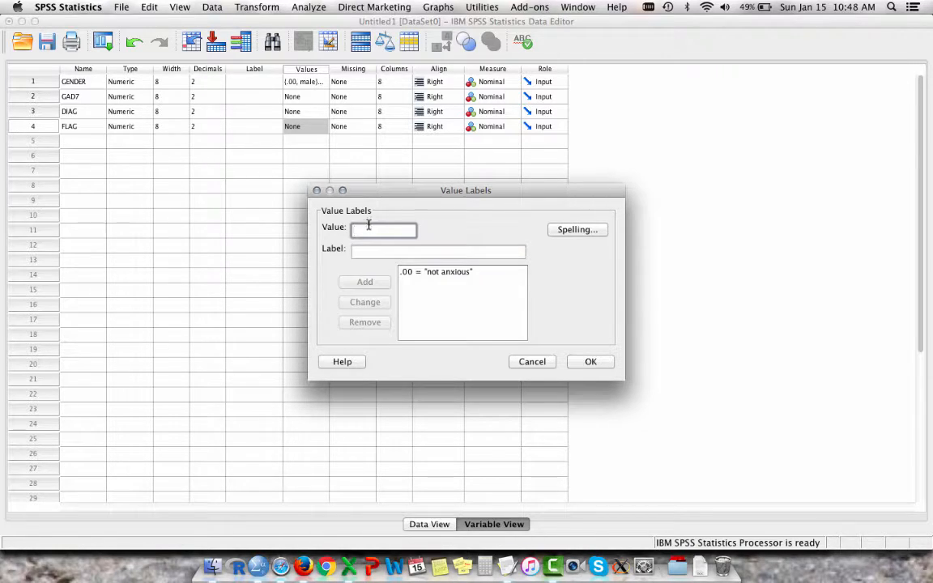
Step: Add the value label "some anxiety" for value 1 of FLAG and accept the labels
text(1)
click(365, 253)
text(some)
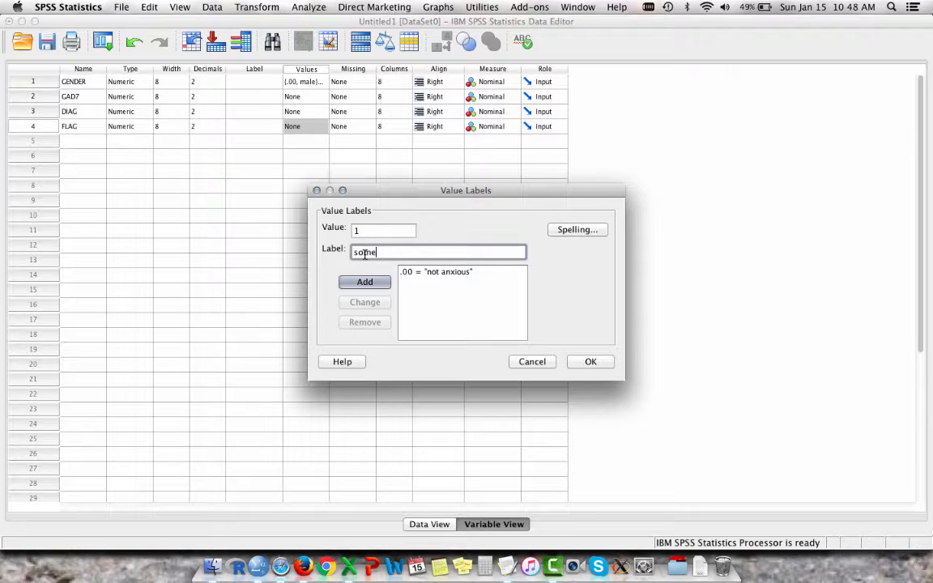
text( anxiety)
click(379, 286)
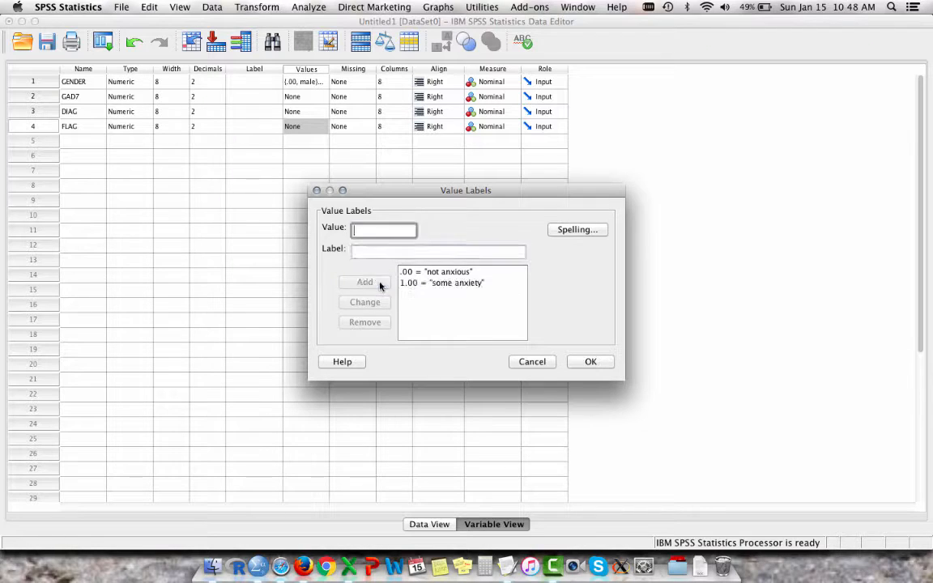
click(595, 364)
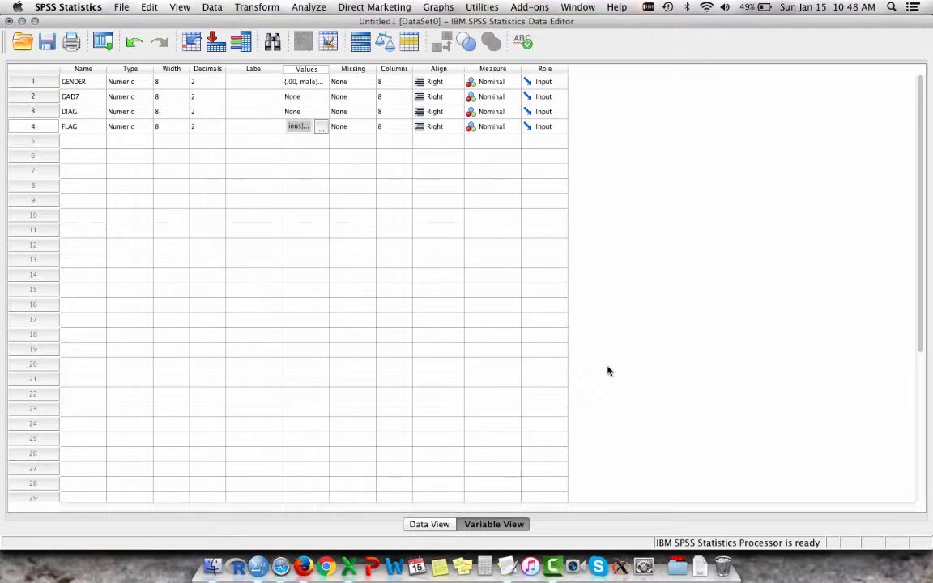
Step: Show the data sheet and toggle the display between value labels and numeric codes, ending on the codes
click(434, 526)
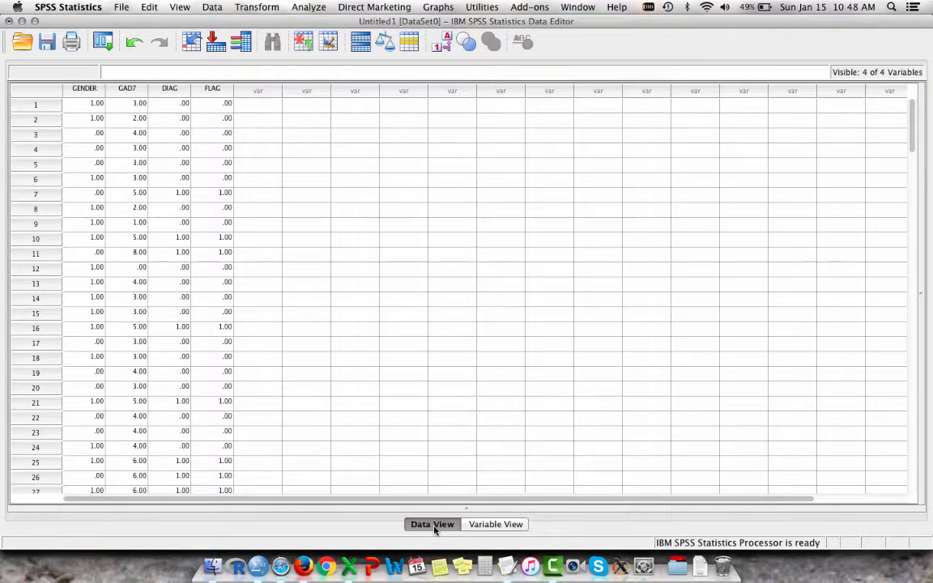
click(444, 47)
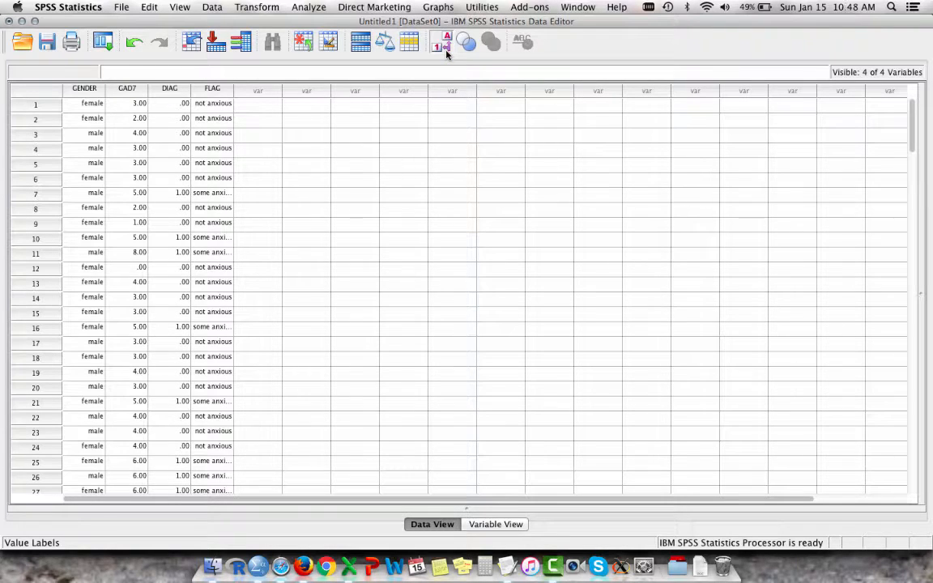
click(444, 49)
click(445, 51)
click(446, 53)
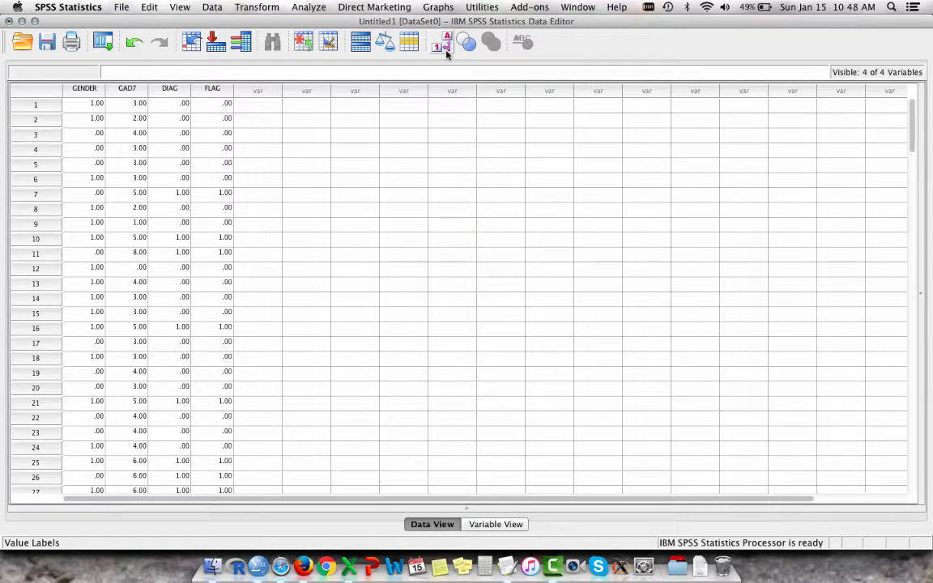
click(446, 54)
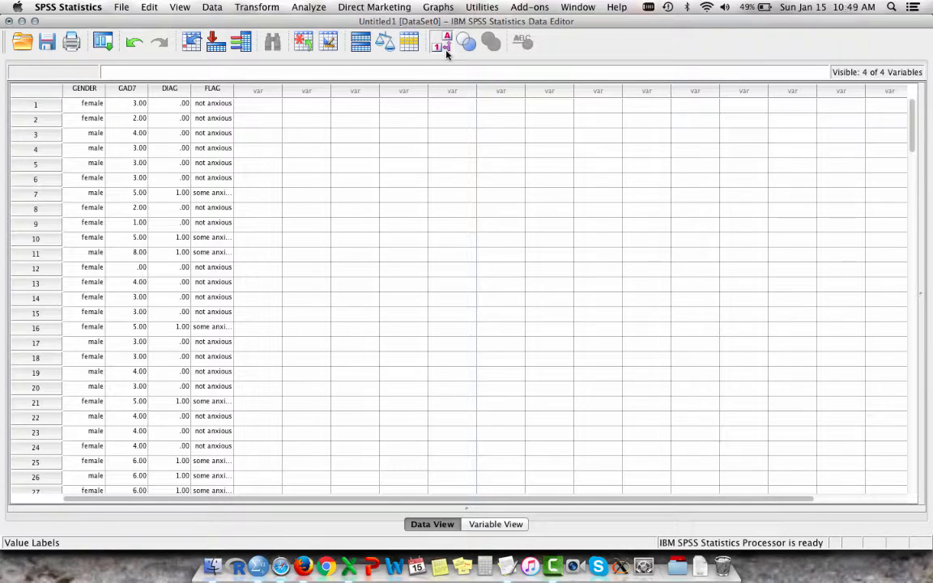
click(446, 54)
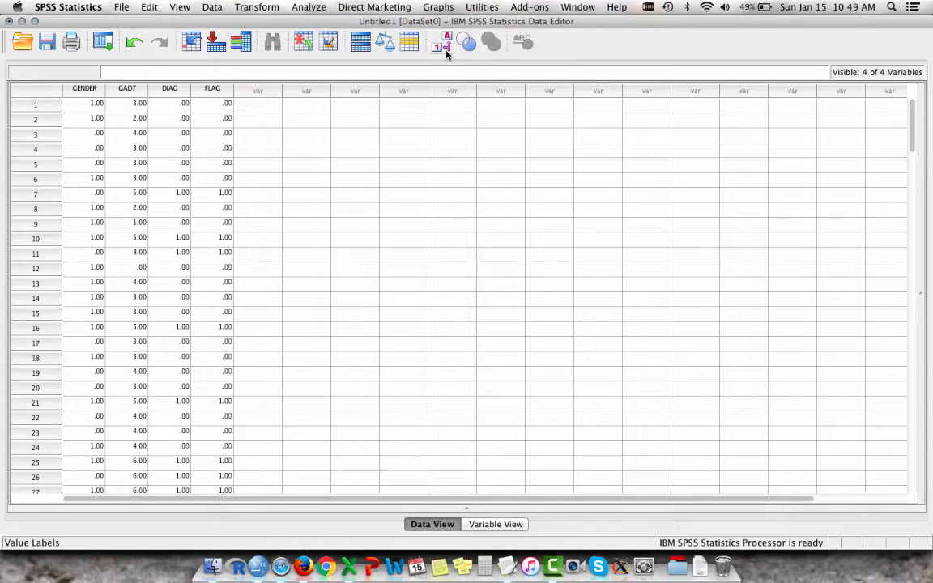
click(309, 8)
mouse_move(322, 37)
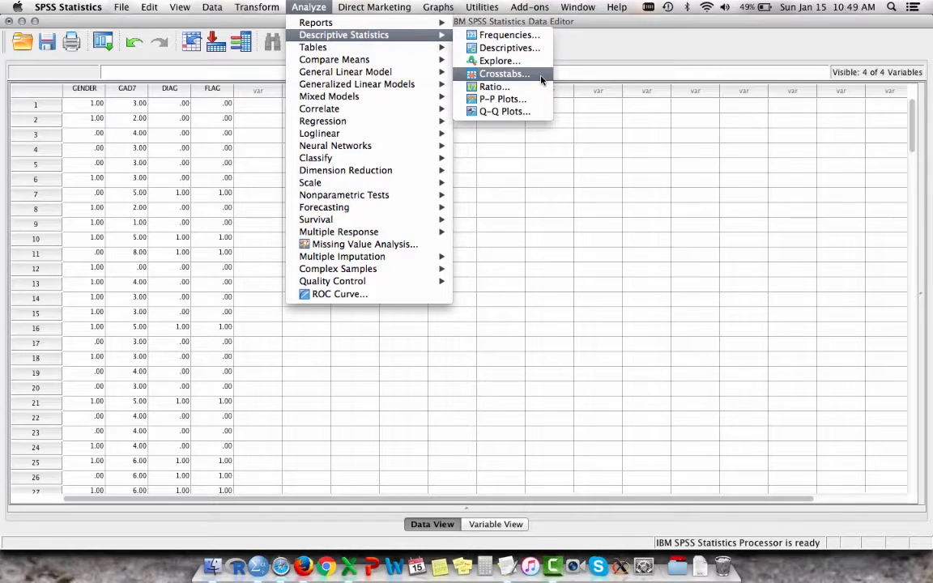
click(610, 56)
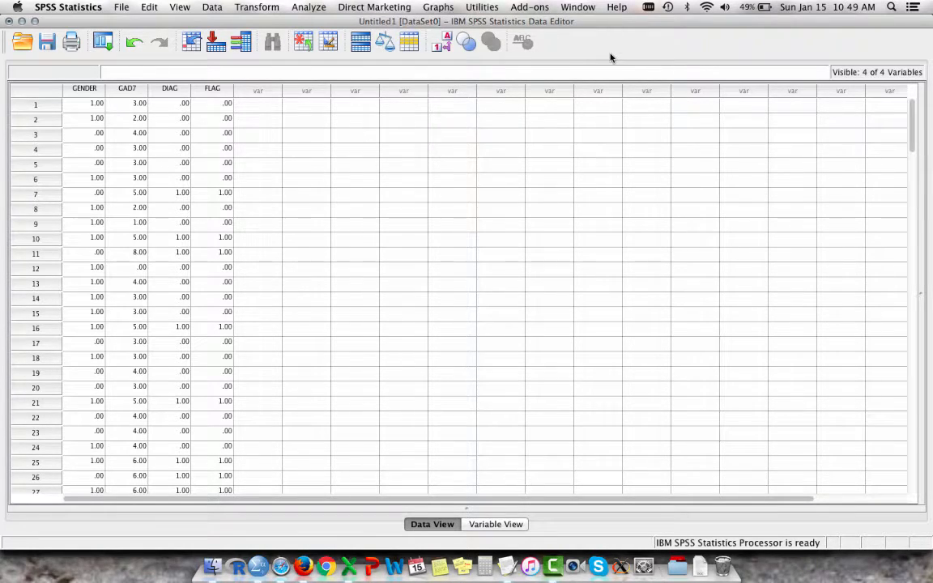
Step: Recall the recently used Crosstabs dialog, rerun GENDER by FLAG, and compare the new table with the earlier one
click(104, 44)
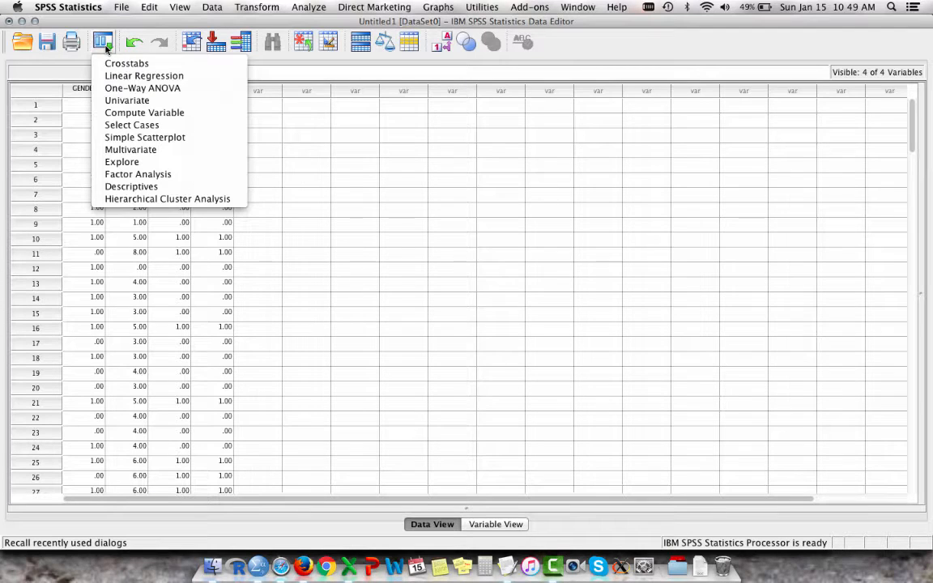
click(161, 66)
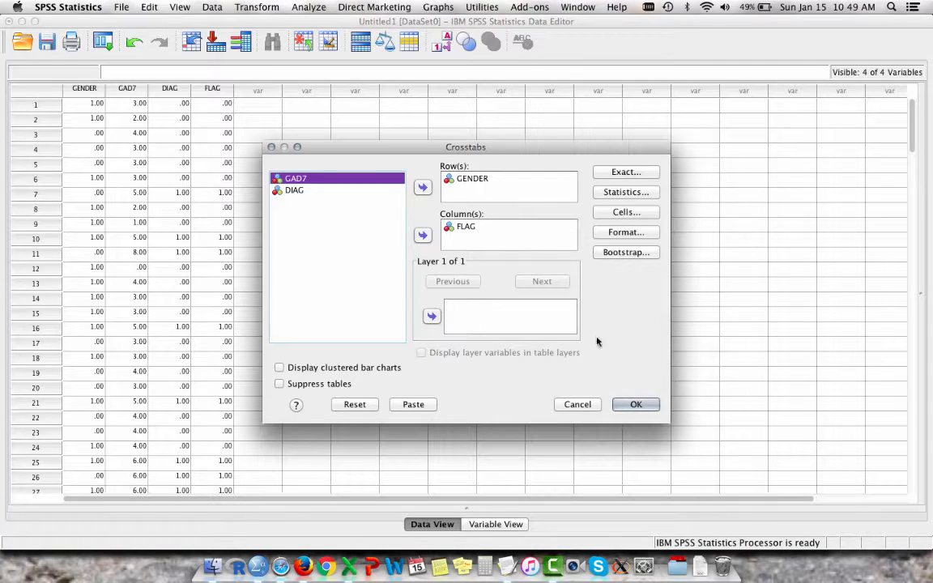
click(637, 405)
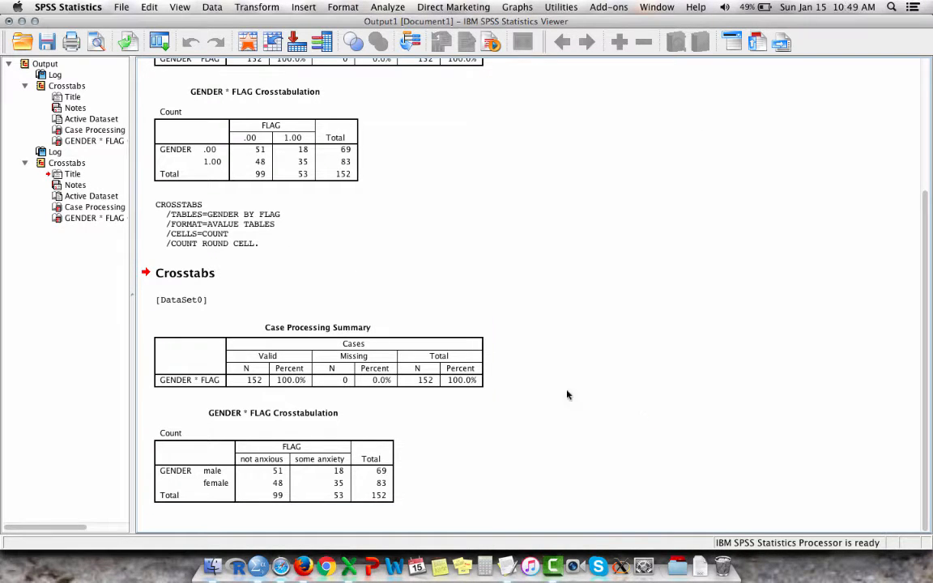
click(159, 145)
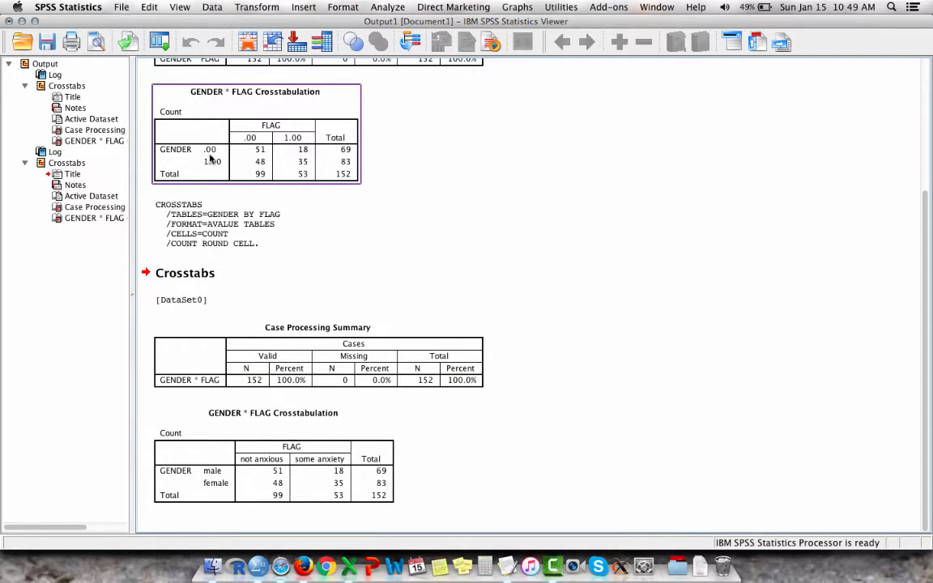
click(167, 409)
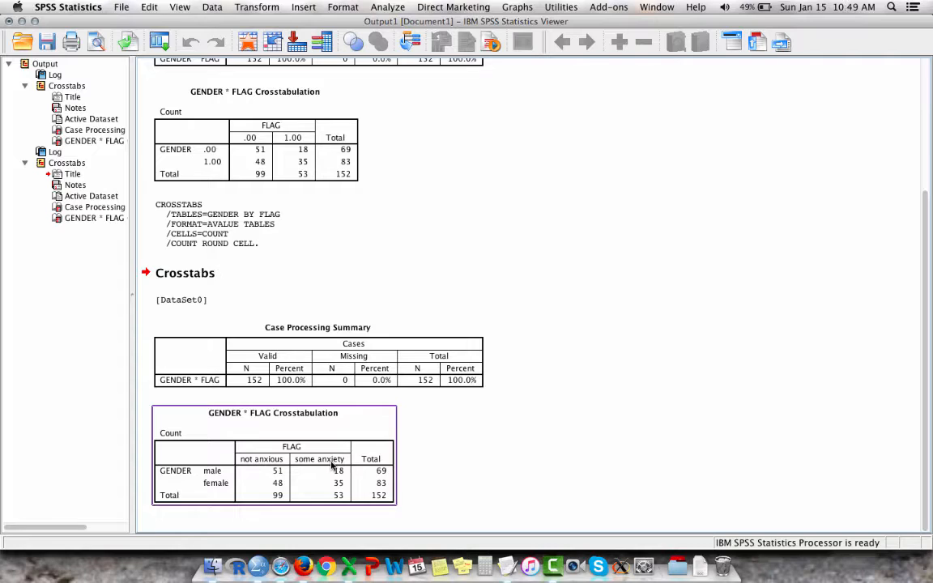
click(417, 393)
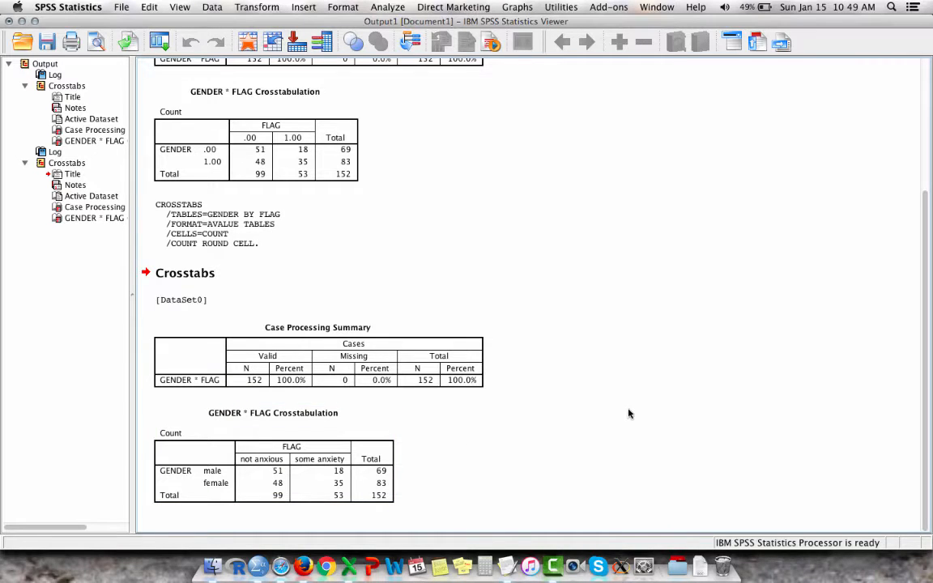